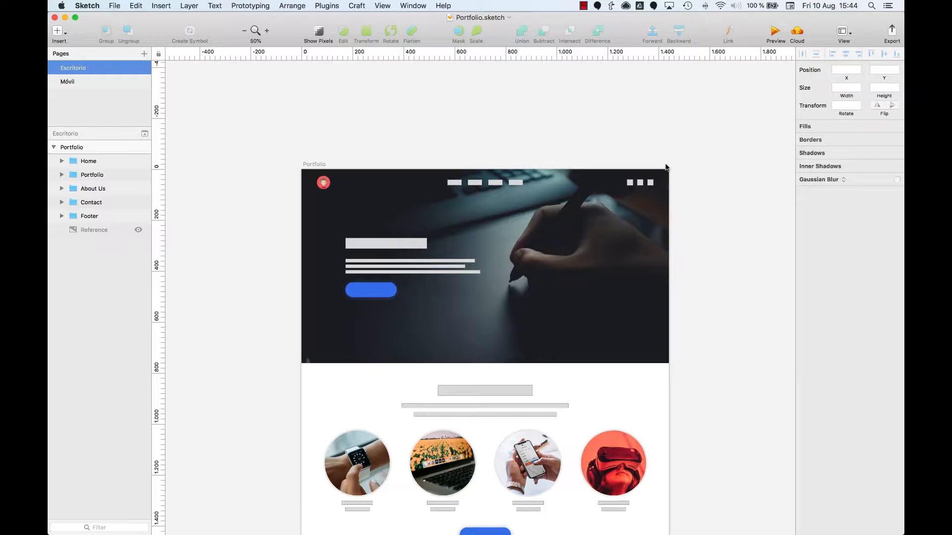
# Examine the three square social icon placeholders in the header of the Portfolio artboard
pyautogui.moveTo(677, 164); pyautogui.dragTo(573, 215)
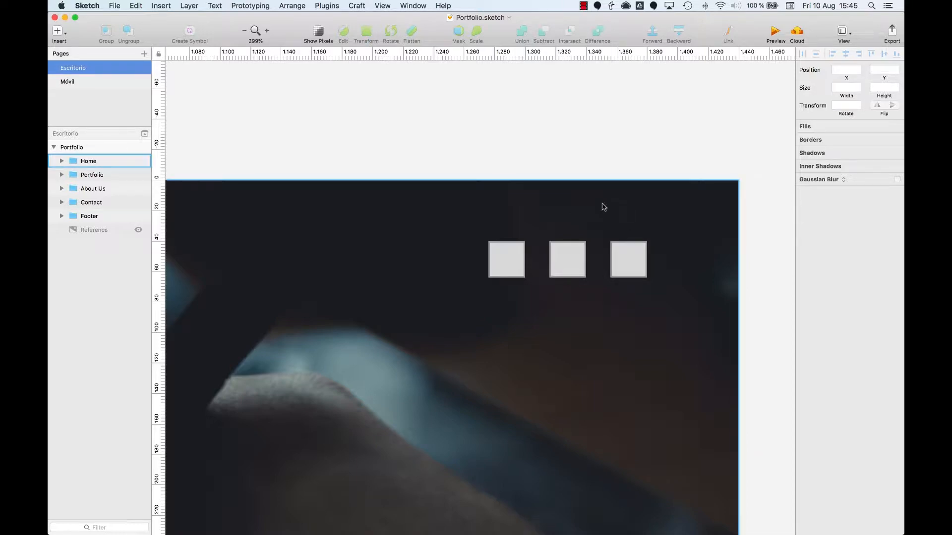
pyautogui.press('z')
pyautogui.moveTo(465, 207); pyautogui.dragTo(678, 295)
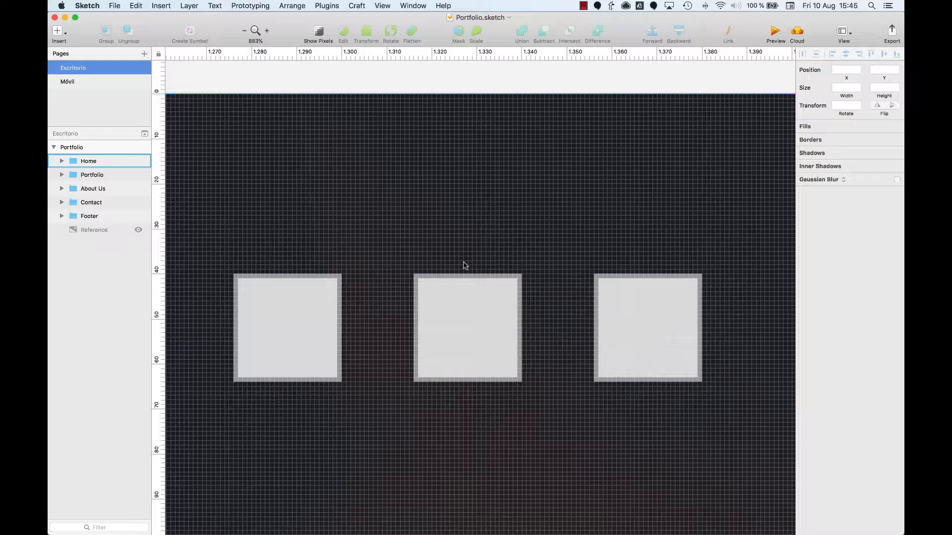
pyautogui.press('super+0')
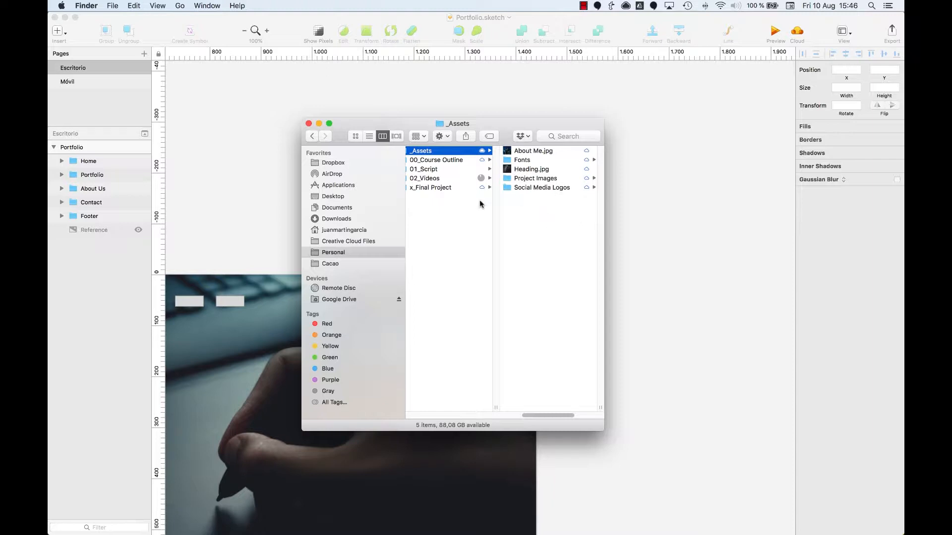
# Switch to Finder, open the Social Media Logos folder and look through its eps, png and svg subfolders
pyautogui.click(535, 189)
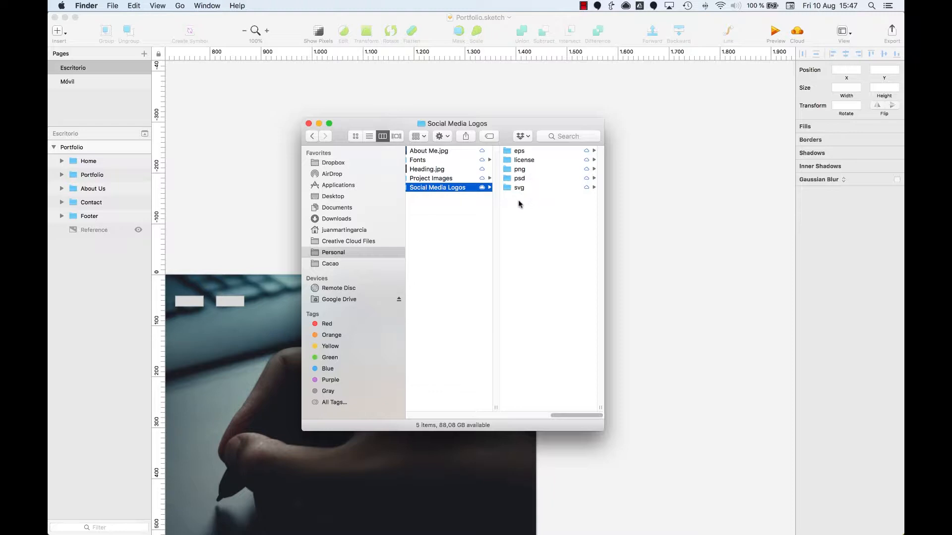
pyautogui.press('Right')
pyautogui.press('Down')
pyautogui.press('Down')
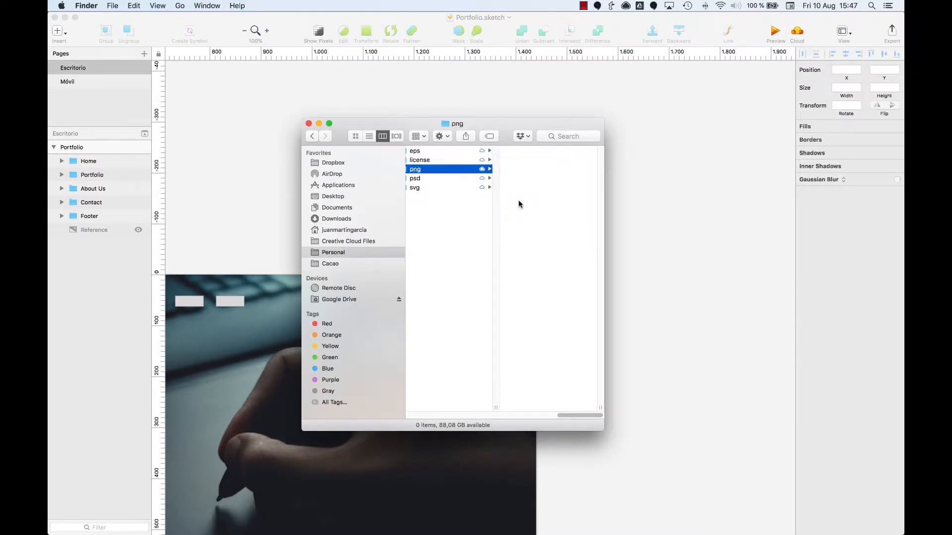
pyautogui.press('Down')
pyautogui.press('Down')
pyautogui.press('Up')
pyautogui.press('Up')
pyautogui.press('Up')
pyautogui.press('Up')
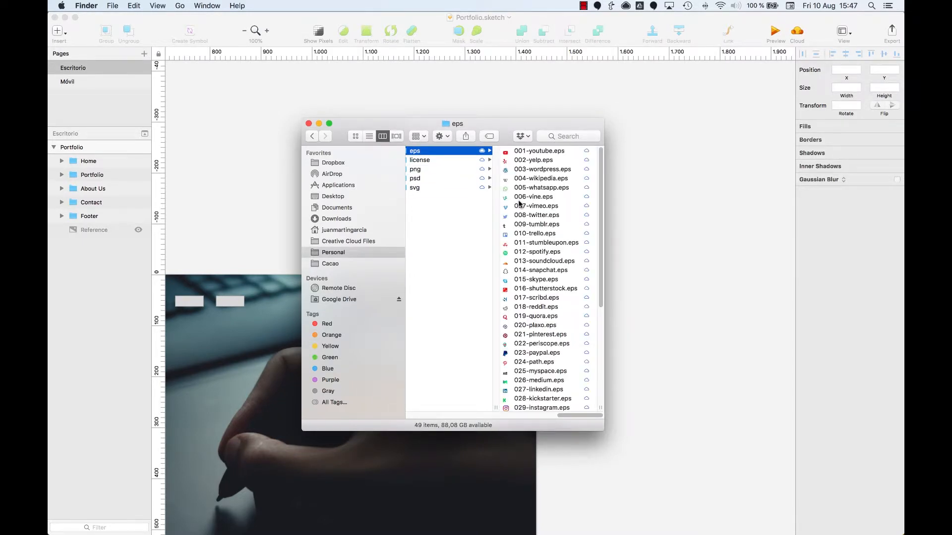
pyautogui.press('Down')
pyautogui.press('Down')
pyautogui.press('Down')
pyautogui.press('Up')
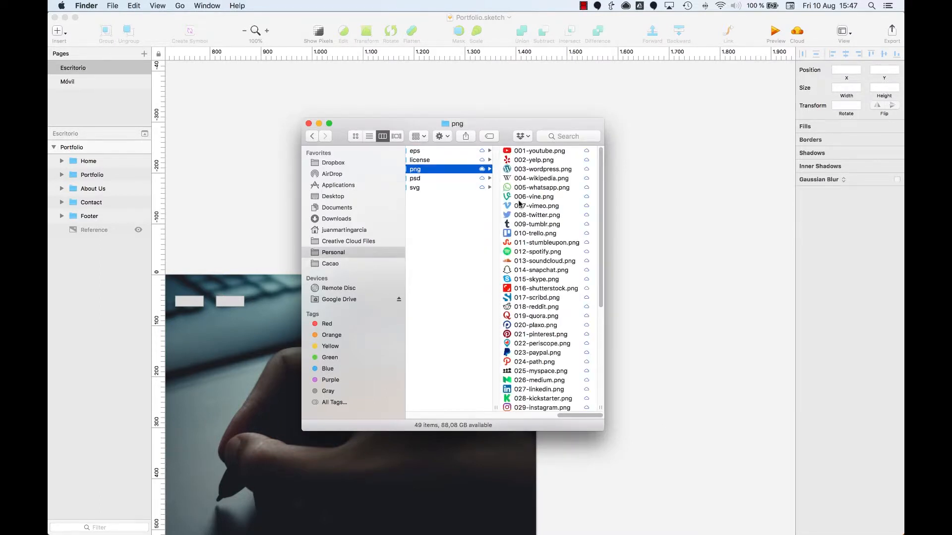
pyautogui.press('Down')
pyautogui.press('Down')
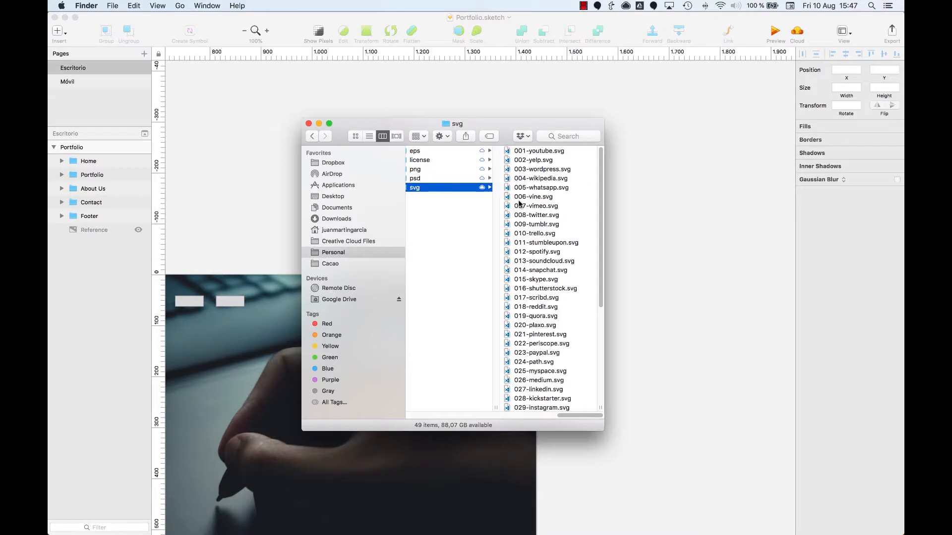
# Preview several of the logo files inside the svg folder
pyautogui.press('Right')
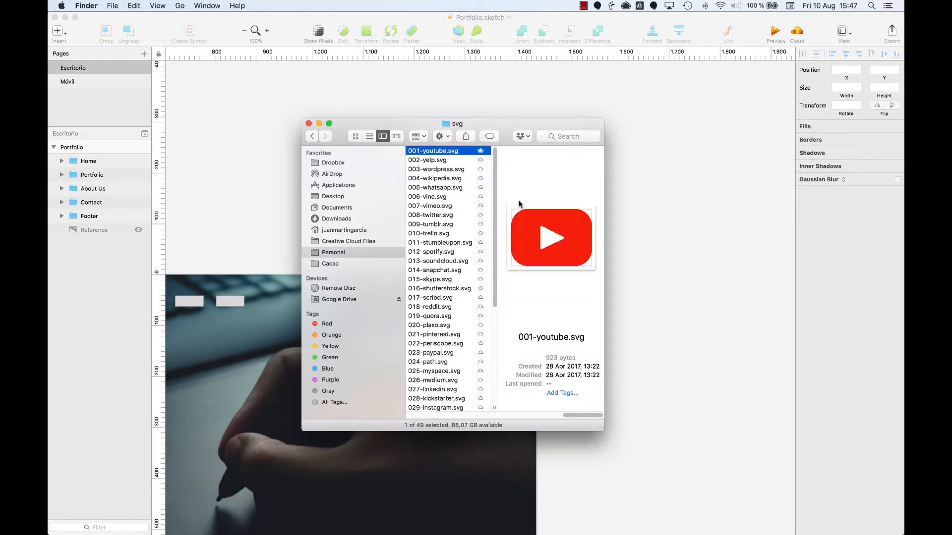
pyautogui.press('space')
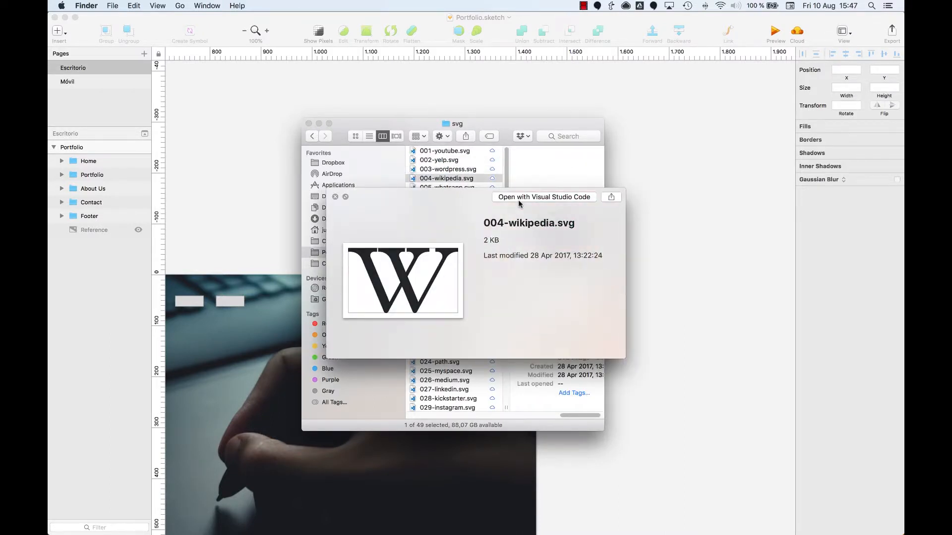
pyautogui.press('Down')
pyautogui.press('Down')
pyautogui.press('Down')
pyautogui.press('Down')
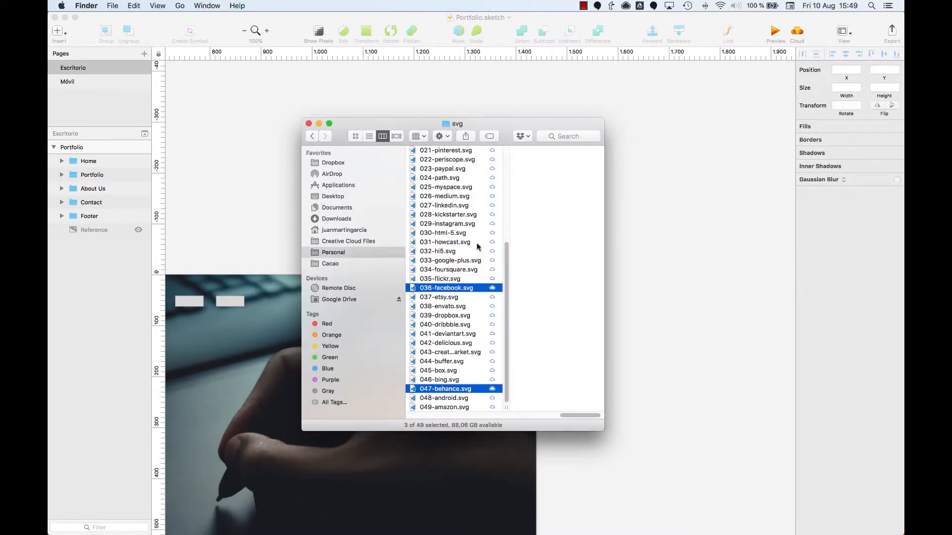
# Import the 008-twitter, 036-facebook and 047-behance SVG logos onto the Portfolio artboard in Sketch and place them over the hero image below the navigation
pyautogui.scroll(7, 430, 290)
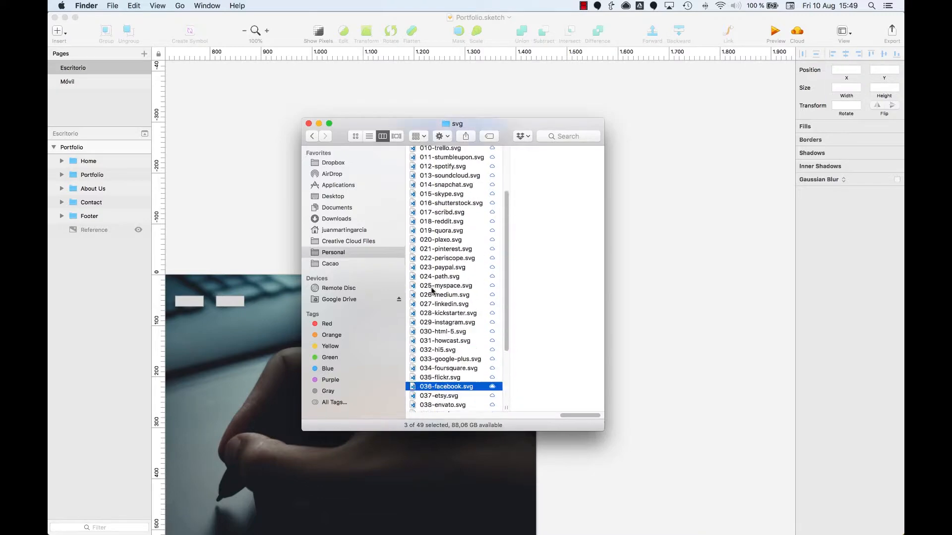
pyautogui.scroll(-7, 449, 285)
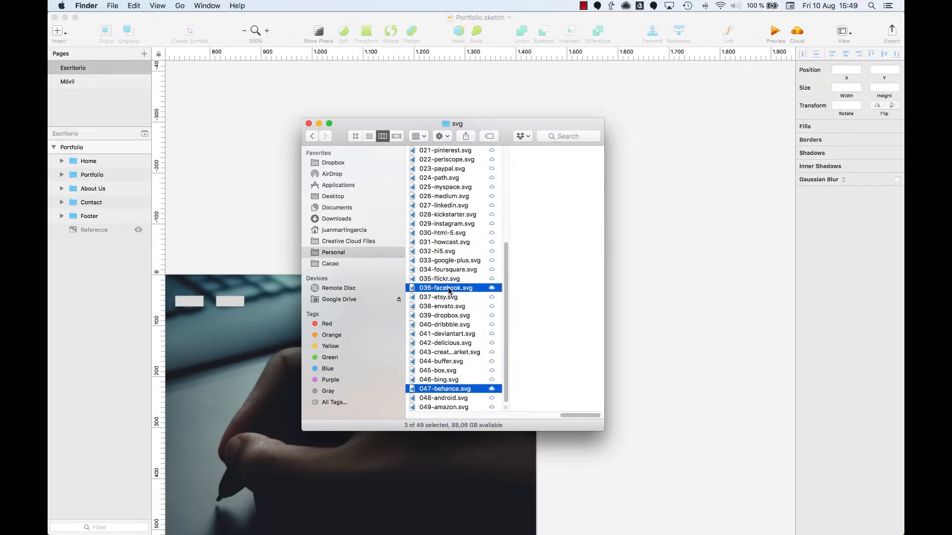
pyautogui.moveTo(448, 290); pyautogui.dragTo(217, 354)
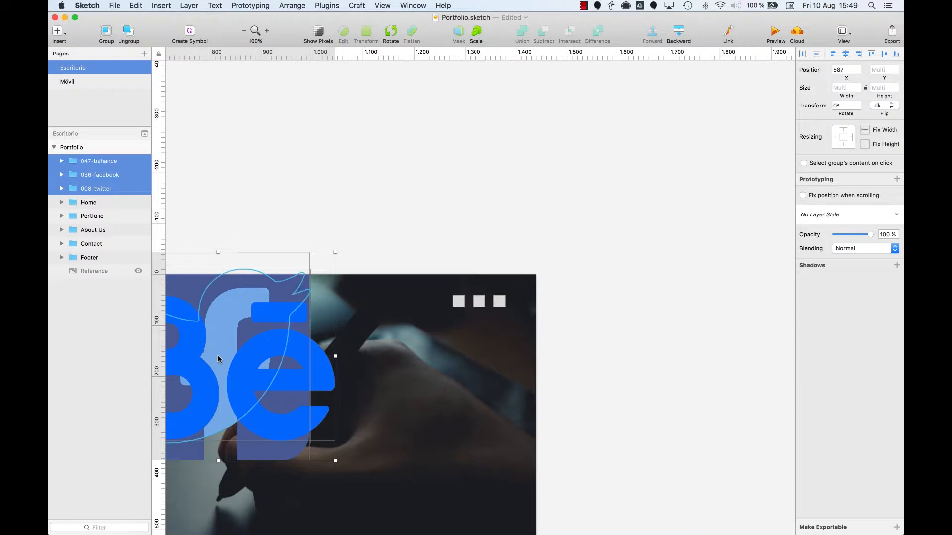
pyautogui.press('super+minus')
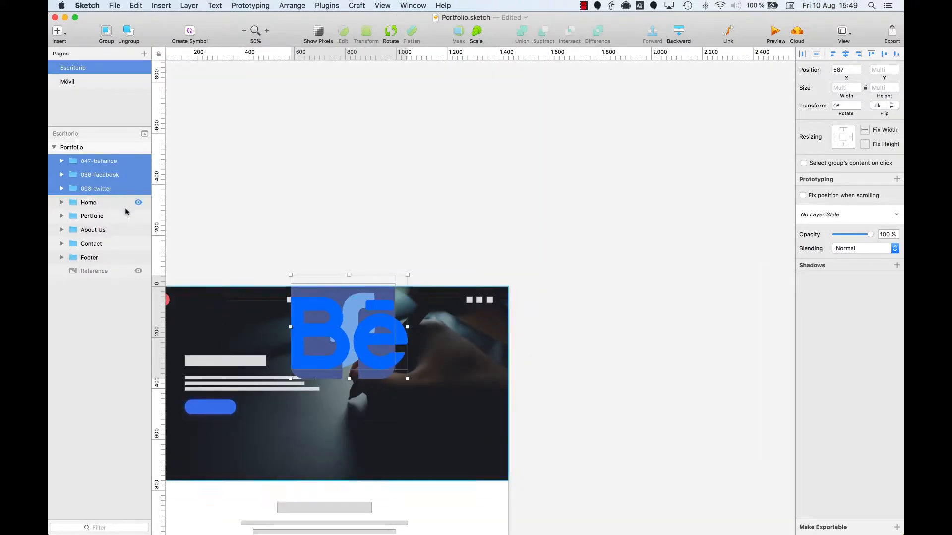
pyautogui.hscroll(-2, 412, 255)
pyautogui.scroll(-3, 465, 262)
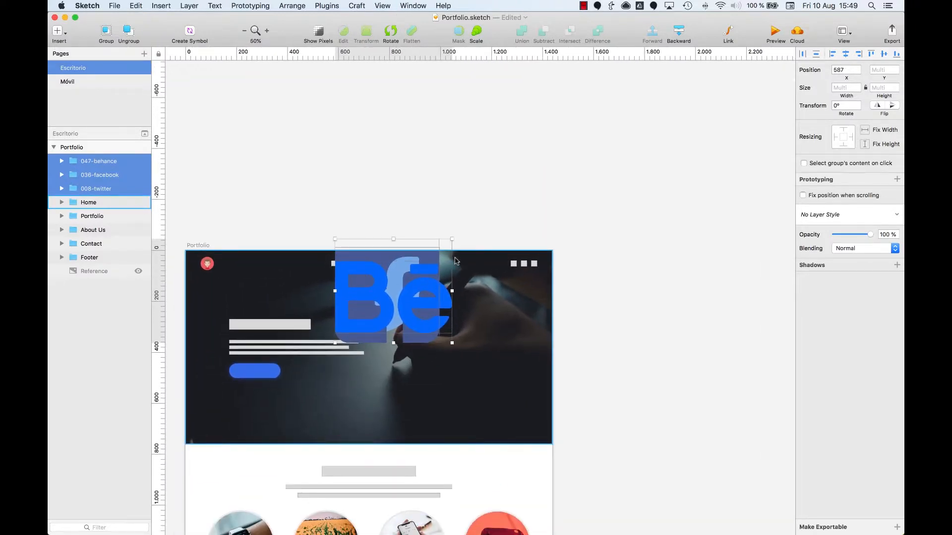
pyautogui.moveTo(421, 294); pyautogui.dragTo(454, 356)
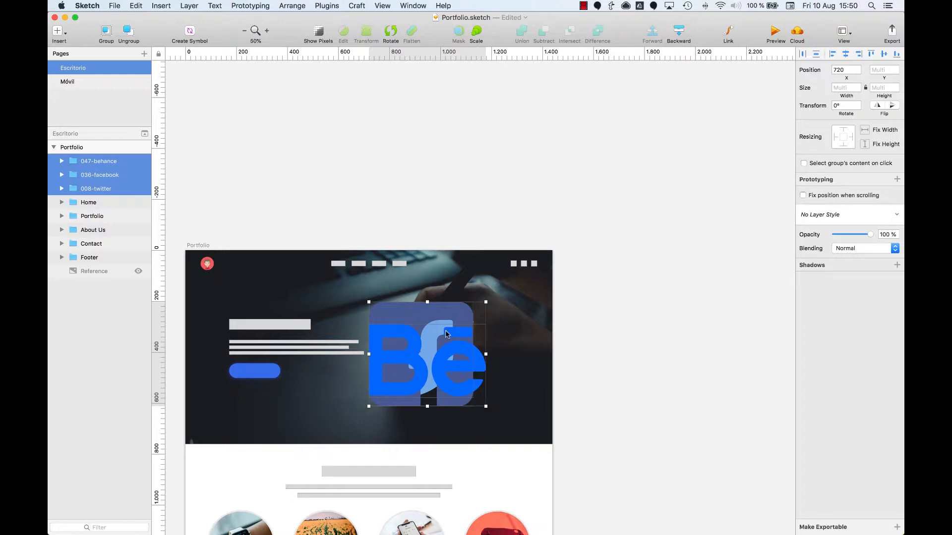
# Scale the three imported logos down and fill their shapes with white
pyautogui.press('super+2')
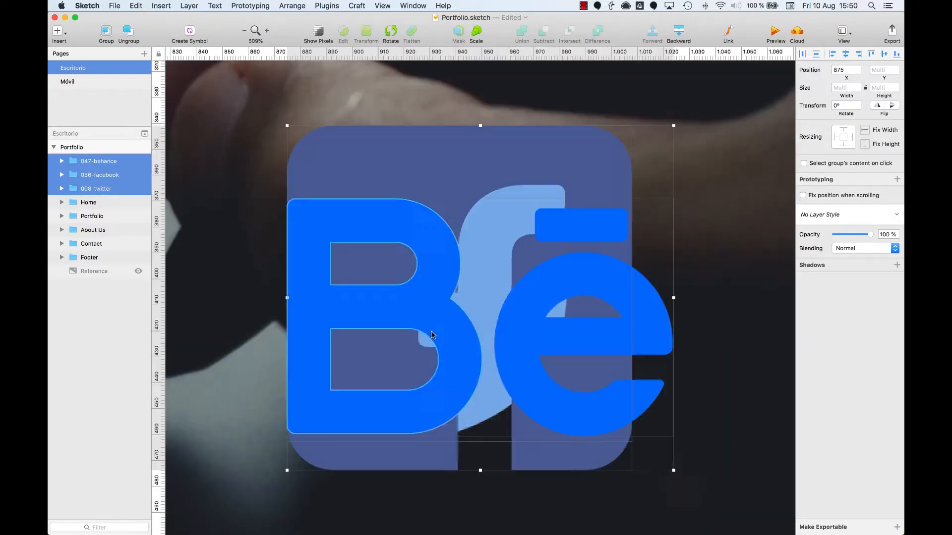
pyautogui.click(62, 188)
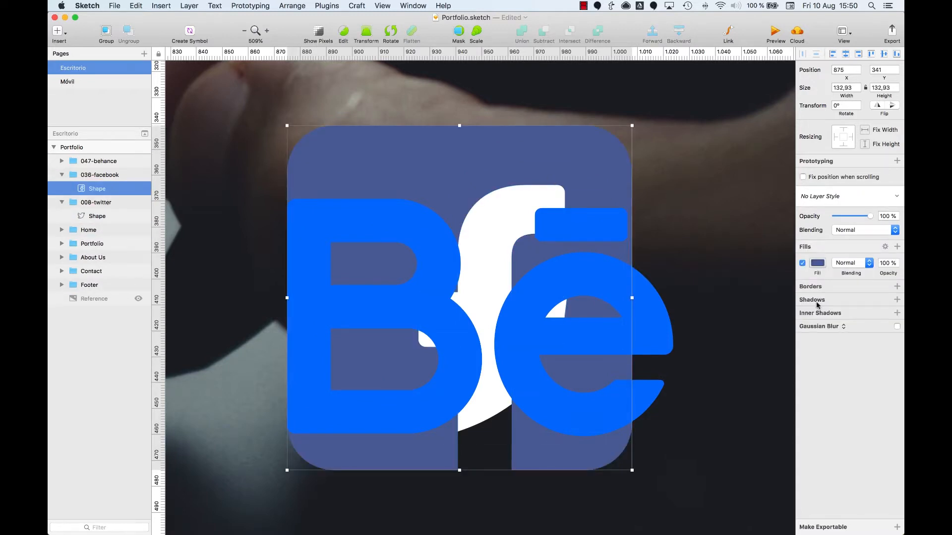
pyautogui.click(74, 169)
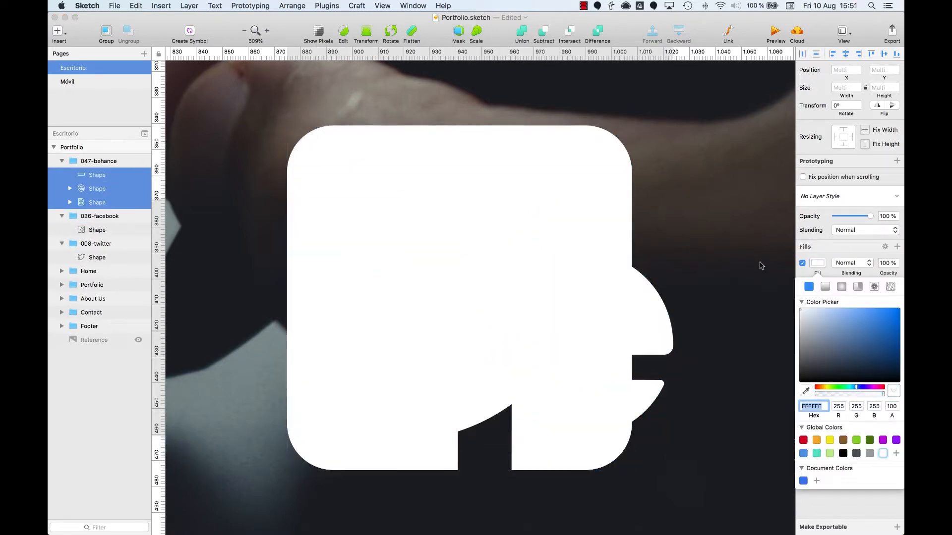
# Spread the stacked logos into a row on the hero image, ordered Facebook, Twitter, Behance
pyautogui.press('super+0')
pyautogui.click(572, 294)
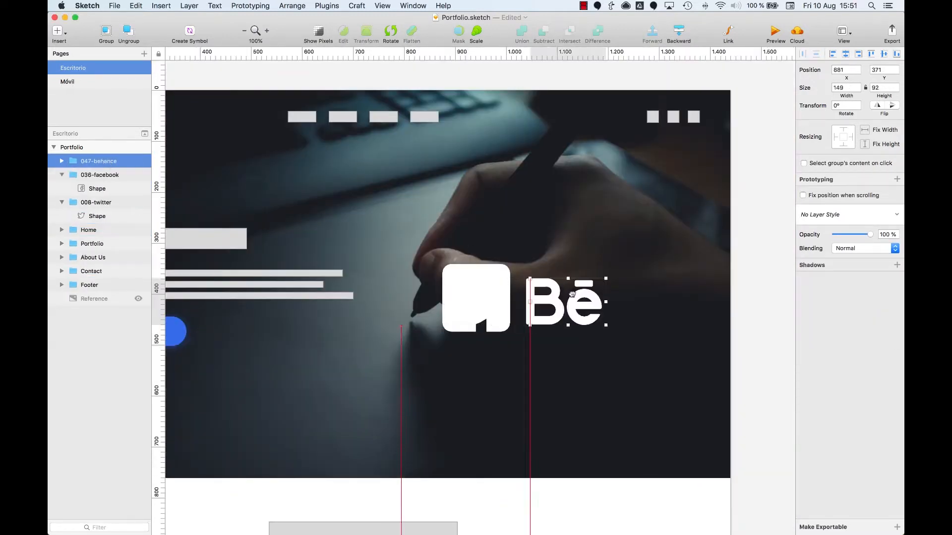
pyautogui.moveTo(571, 294); pyautogui.dragTo(595, 294)
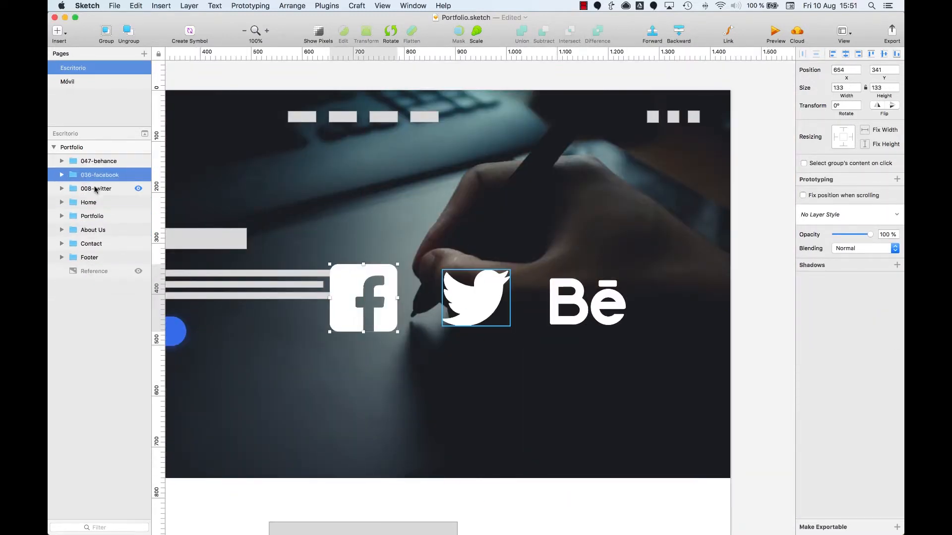
pyautogui.click(99, 190)
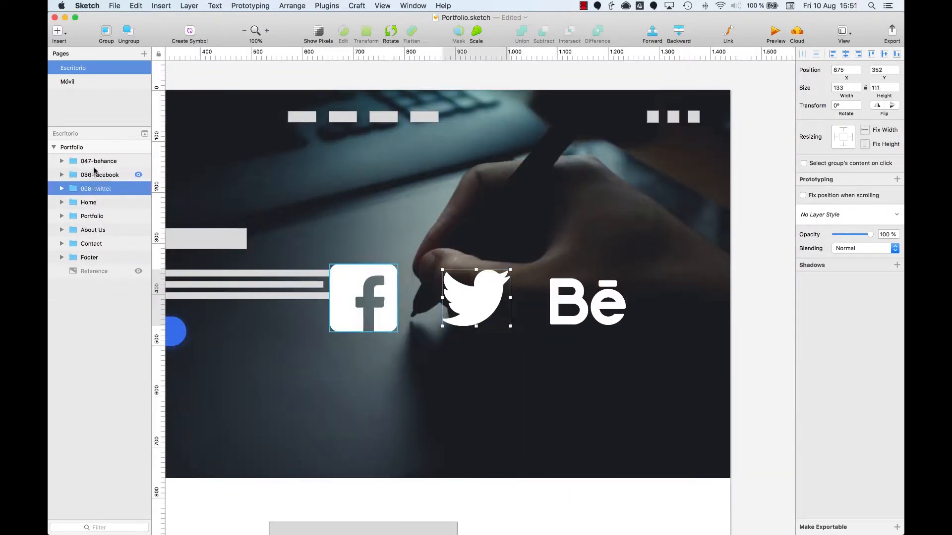
# Move all three logos down to the About Us section, just below the three circular placeholders
pyautogui.keyDown('shift'); pyautogui.click(96, 162); pyautogui.keyUp('shift')
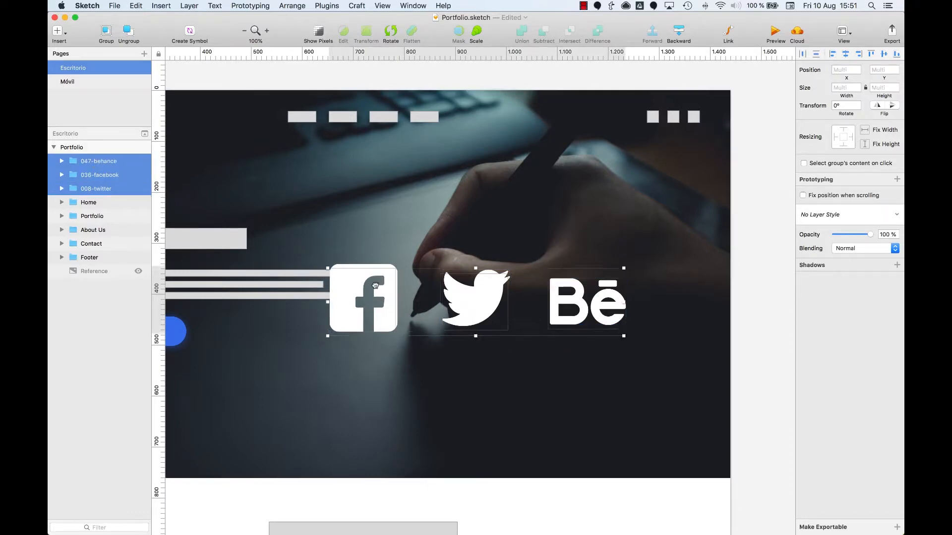
pyautogui.moveTo(375, 285); pyautogui.dragTo(442, 443)
pyautogui.scroll(-15, 327, 397)
pyautogui.hscroll(-3, 328, 398)
pyautogui.scroll(-1, 328, 398)
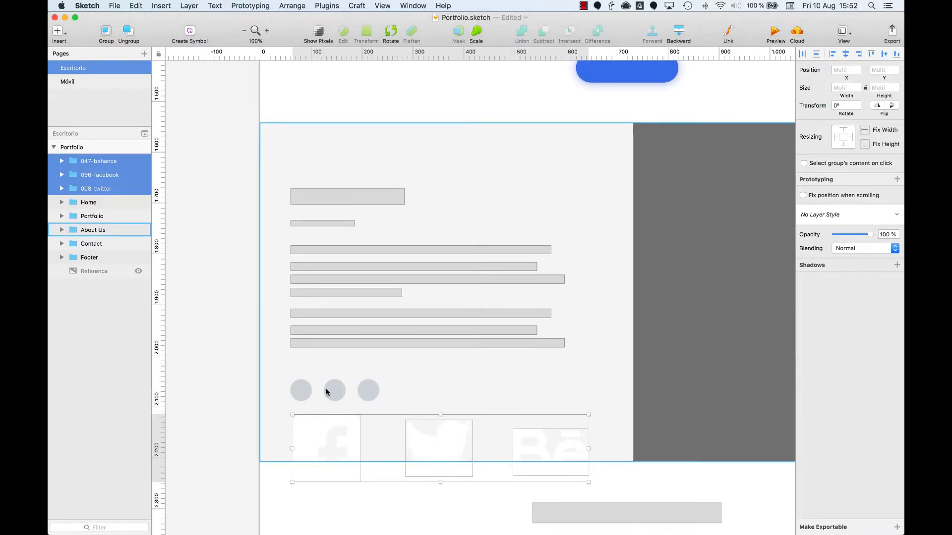
# Scale the Facebook logo shape to about 24 × 24 and place it on the first circle
pyautogui.keyDown('super'); pyautogui.click(300, 432); pyautogui.keyUp('super')
pyautogui.press('z')
pyautogui.moveTo(266, 351); pyautogui.dragTo(467, 502)
pyautogui.moveTo(456, 467); pyautogui.dragTo(282, 184)
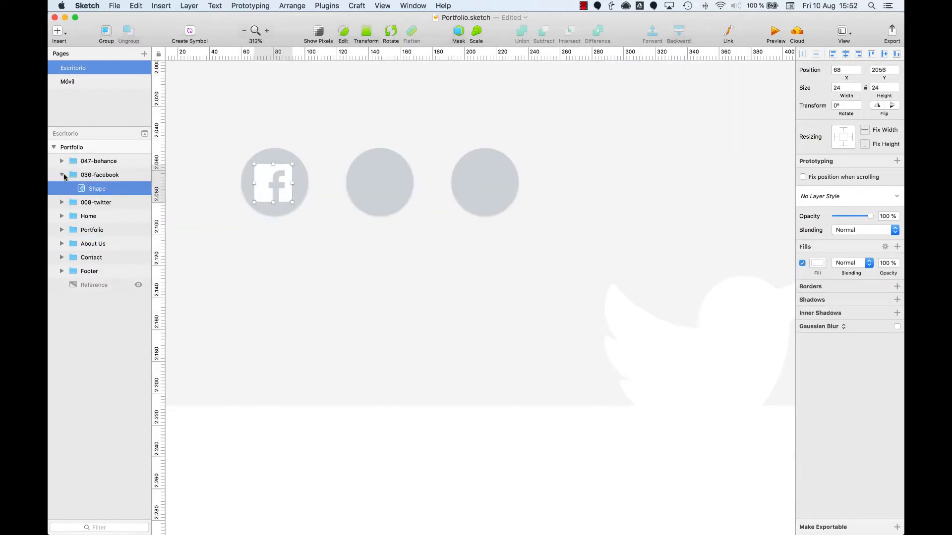
# Move the three logo groups into About Us, nesting the Facebook group in Social together with the first circle
pyautogui.click(62, 175)
pyautogui.click(92, 161)
pyautogui.keyDown('shift'); pyautogui.click(91, 188); pyautogui.keyUp('shift')
pyautogui.moveTo(91, 174); pyautogui.dragTo(103, 246)
pyautogui.keyDown('super'); pyautogui.click(270, 209); pyautogui.keyUp('super')
pyautogui.press('alt+super+Down')
# Shrink the Facebook logo shape to 21 × 21, centred in its circle
pyautogui.click(107, 257)
pyautogui.moveTo(299, 159)
pyautogui.mouseDown()
pyautogui.moveTo(298, 174)
pyautogui.moveTo(291, 169)
pyautogui.mouseUp()
pyautogui.press('Escape')
# Move the Twitter logo over to the second circle and nest its group in Social together with the Social 2 circle
pyautogui.keyDown('super'); pyautogui.click(718, 331); pyautogui.keyUp('super')
pyautogui.moveTo(718, 331); pyautogui.dragTo(449, 210)
pyautogui.keyDown('super'); pyautogui.click(386, 173); pyautogui.keyUp('super')
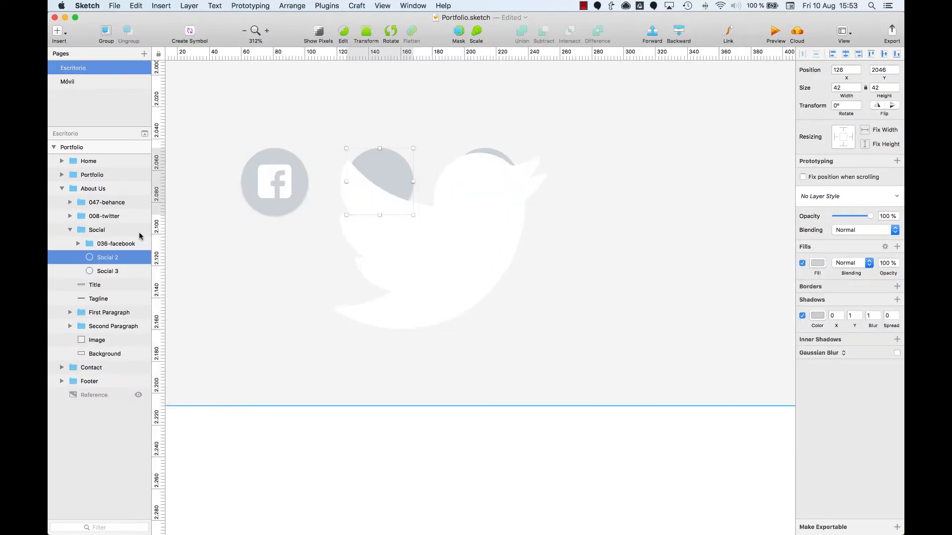
pyautogui.moveTo(105, 217); pyautogui.dragTo(109, 245)
pyautogui.press('alt+super+Down')
# Set the Twitter logo shape's height to 21, keeping its proportions, and centre it on the second circle
pyautogui.keyDown('super'); pyautogui.click(433, 280); pyautogui.keyUp('super')
pyautogui.click(884, 87)
pyautogui.write('21')
pyautogui.press('Return')
pyautogui.moveTo(358, 170); pyautogui.dragTo(382, 183)
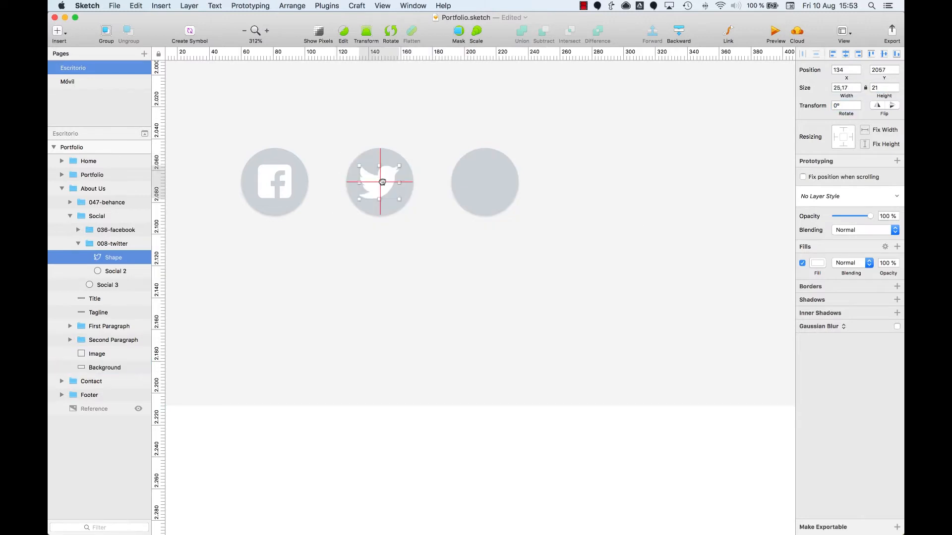
# Move the Behance group into Social and put the Social 3 circle inside it, beneath the logo shapes
pyautogui.press('Escape')
pyautogui.moveTo(101, 204); pyautogui.dragTo(106, 244)
pyautogui.press('alt+super+Down')
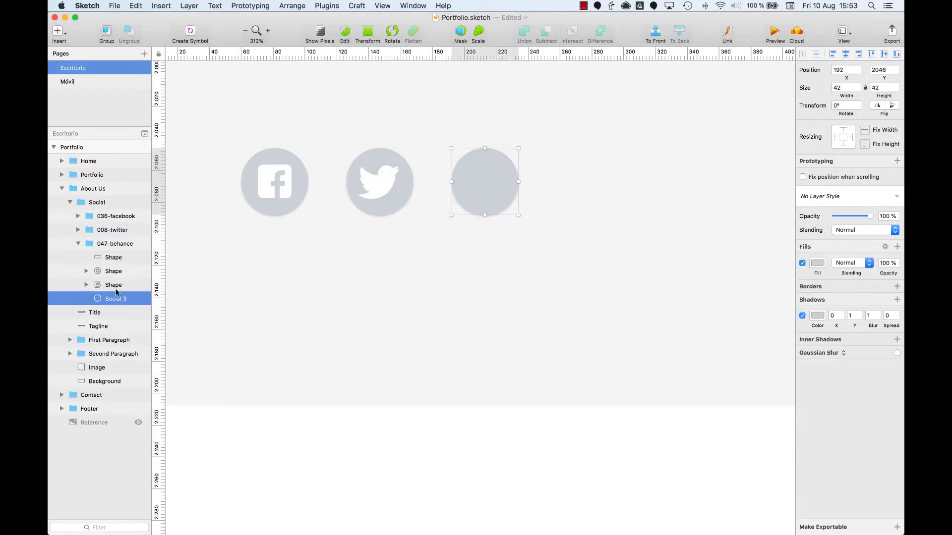
# Scale down the three Behance logo shapes together, excluding the Social 3 circle
pyautogui.click(111, 285)
pyautogui.keyDown('shift'); pyautogui.click(112, 258); pyautogui.keyUp('shift')
pyautogui.press('super+minus')
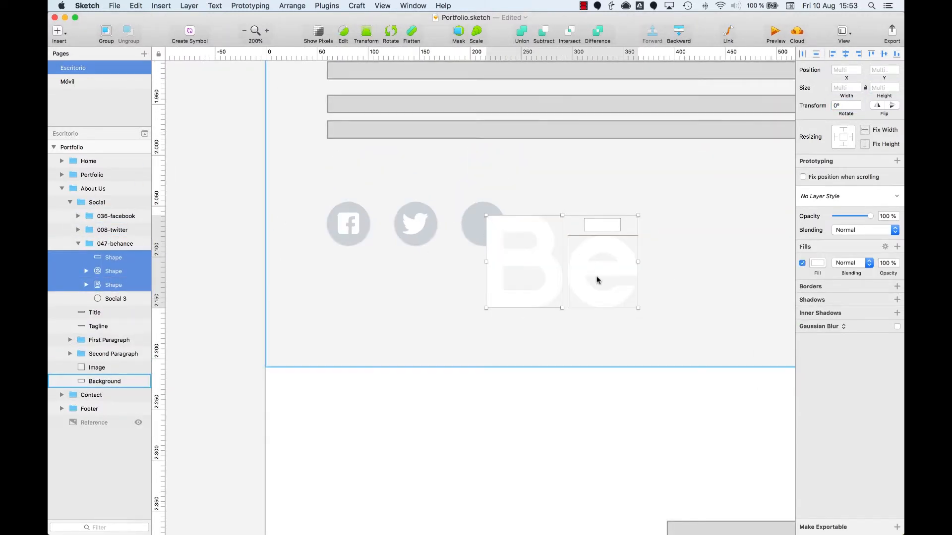
pyautogui.moveTo(597, 276); pyautogui.dragTo(521, 235)
pyautogui.click(485, 252)
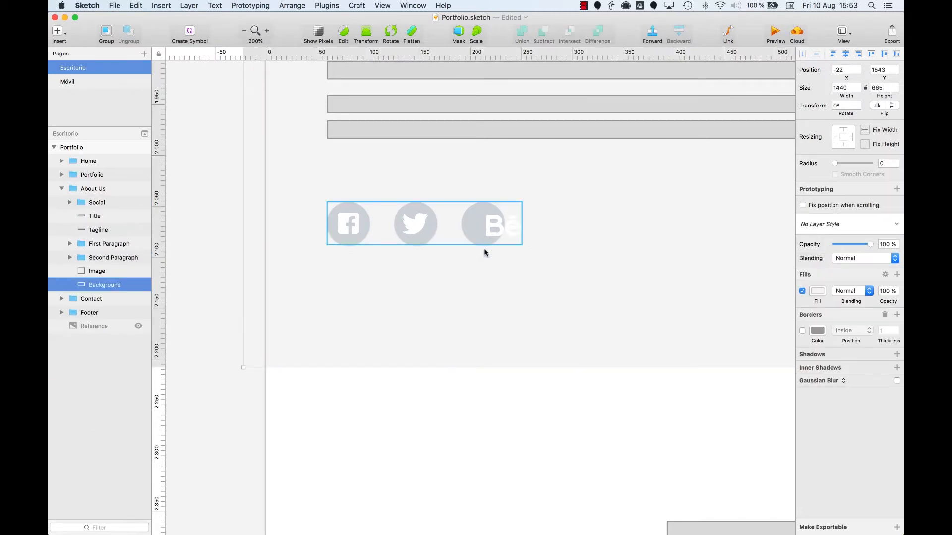
# Move the Behance logo shapes onto the third circle and shrink them to fit inside it
pyautogui.click(481, 238)
pyautogui.scroll(8, 471, 201)
pyautogui.keyDown('super'); pyautogui.click(604, 303); pyautogui.keyUp('super')
pyautogui.keyDown('shift'); pyautogui.click(105, 259); pyautogui.keyUp('shift')
pyautogui.moveTo(578, 284); pyautogui.dragTo(486, 283)
pyautogui.moveTo(612, 369); pyautogui.dragTo(565, 340)
# Check the size and centring of the three logos within their circles in the About Us section
pyautogui.press('super+0')
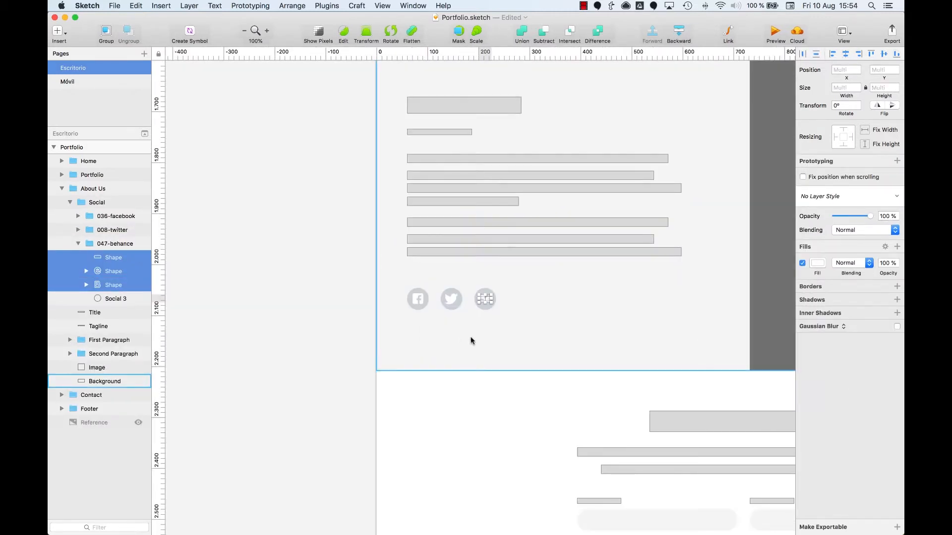
pyautogui.press('z')
pyautogui.moveTo(392, 276); pyautogui.dragTo(551, 313)
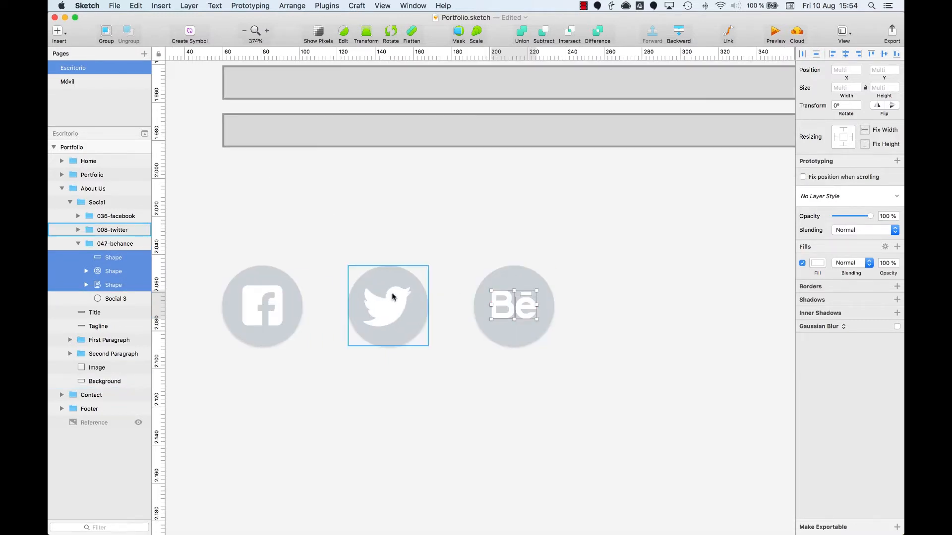
pyautogui.keyDown('super'); pyautogui.click(389, 302); pyautogui.keyUp('super')
pyautogui.keyDown('super'); pyautogui.click(251, 297); pyautogui.keyUp('super')
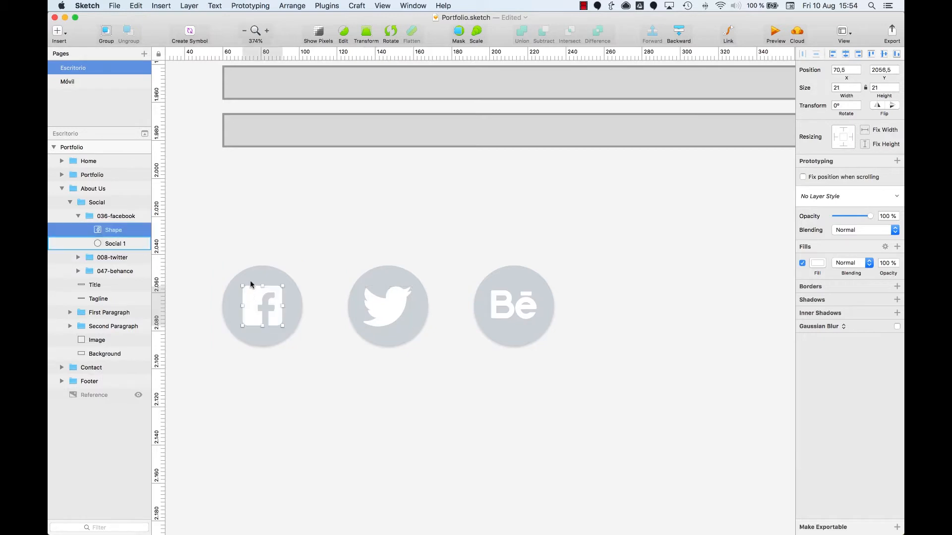
# Copy the 036-facebook, 008-twitter and 047-behance groups from the About Us Social group
pyautogui.click(255, 281)
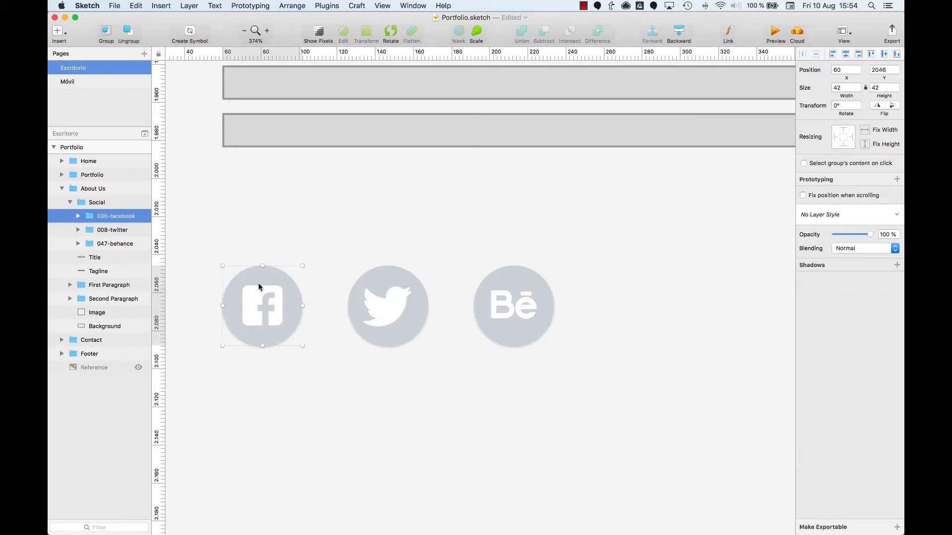
pyautogui.keyDown('shift'); pyautogui.click(104, 242); pyautogui.keyUp('shift')
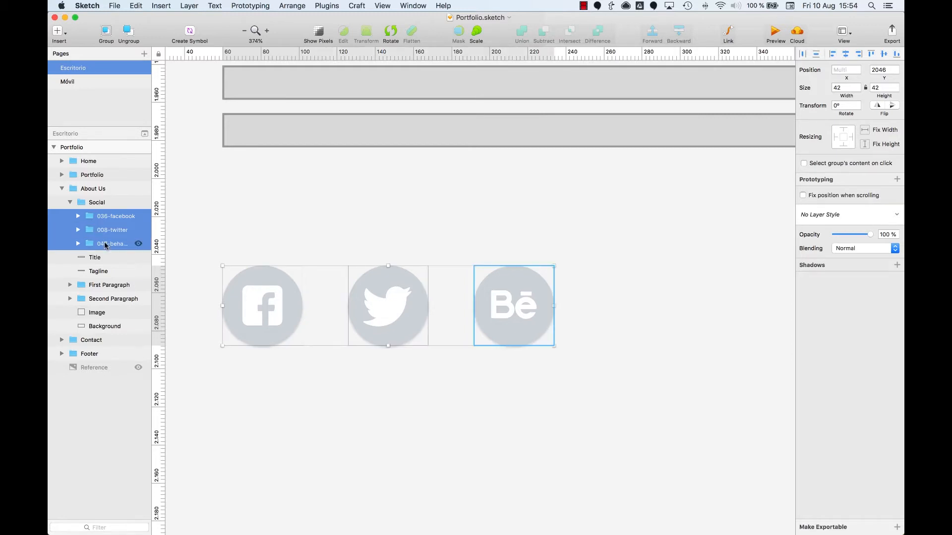
pyautogui.press('super+minus')
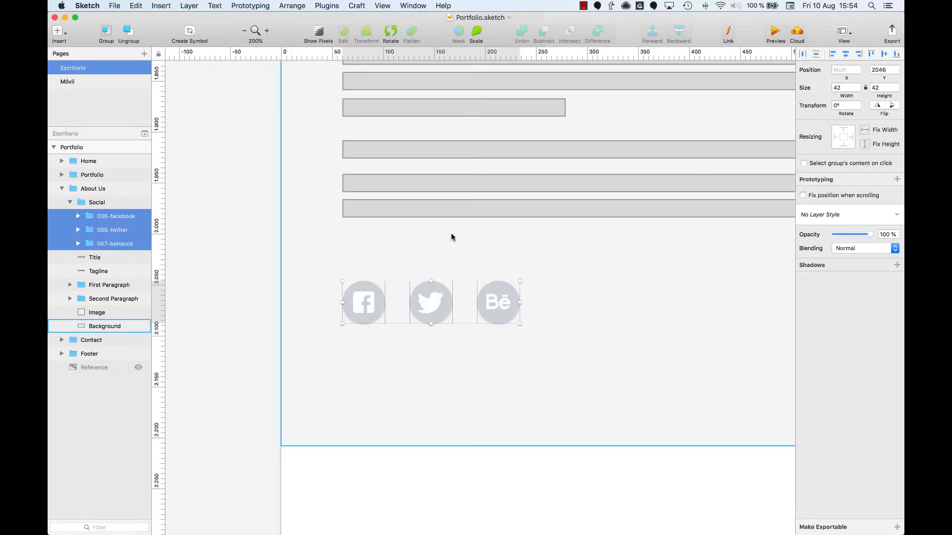
pyautogui.scroll(6, 528, 236)
pyautogui.scroll(20, 528, 236)
pyautogui.hscroll(15, 528, 236)
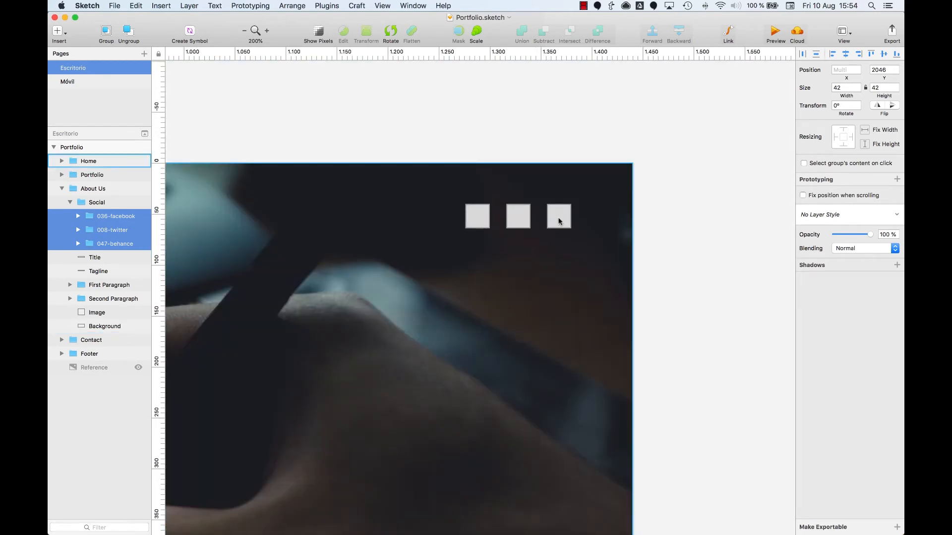
# Paste the three logo groups into the Heading group of Home, over the square social placeholders
pyautogui.click(559, 222)
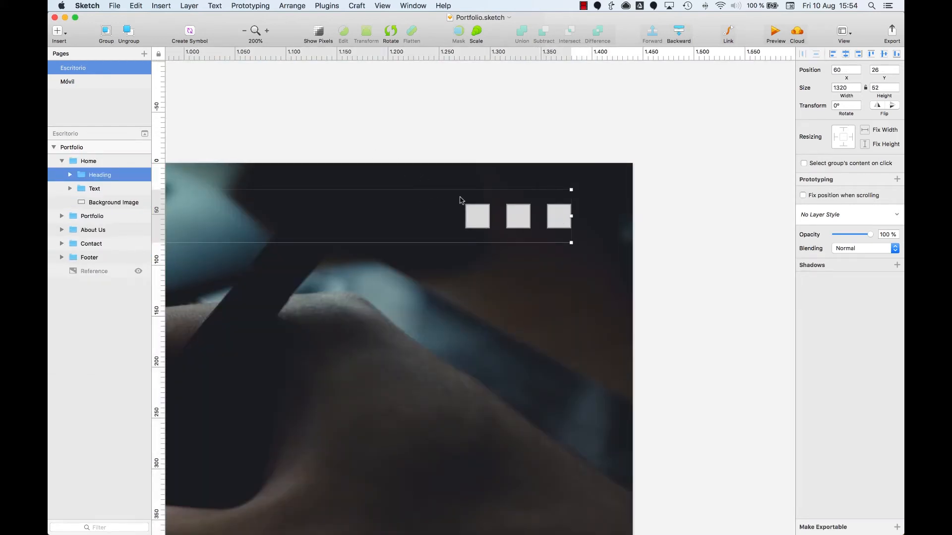
pyautogui.click(518, 216)
pyautogui.moveTo(380, 159); pyautogui.dragTo(679, 301)
pyautogui.press('super+v')
pyautogui.press('super+z')
pyautogui.press('super+z')
pyautogui.press('super+z')
pyautogui.moveTo(474, 348); pyautogui.dragTo(549, 218)
pyautogui.press('super+v')
# Delete the grey circles behind the pasted Behance and Twitter logos in the Home heading
pyautogui.doubleClick(553, 232)
pyautogui.press('BackSpace')
pyautogui.doubleClick(488, 231)
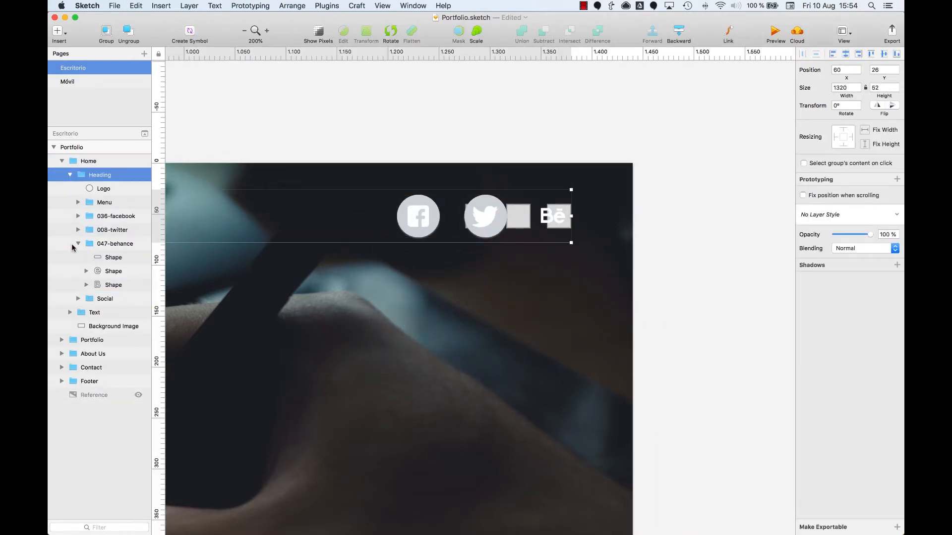
pyautogui.click(73, 244)
pyautogui.doubleClick(488, 232)
pyautogui.press('BackSpace')
# Nudge the Twitter logo group in the Home heading horizontally closer to the Behance logo
pyautogui.click(79, 231)
pyautogui.click(89, 231)
pyautogui.hotkey('shift', 'Right')
pyautogui.press('Right')
pyautogui.press('Right')
pyautogui.press('Right')
pyautogui.press('Right')
pyautogui.press('Right')
pyautogui.press('Right')
pyautogui.press('Right')
# Delete the circle behind the Home heading's Facebook logo and nudge the logo group closer to the Twitter logo
pyautogui.doubleClick(418, 200)
pyautogui.press('BackSpace')
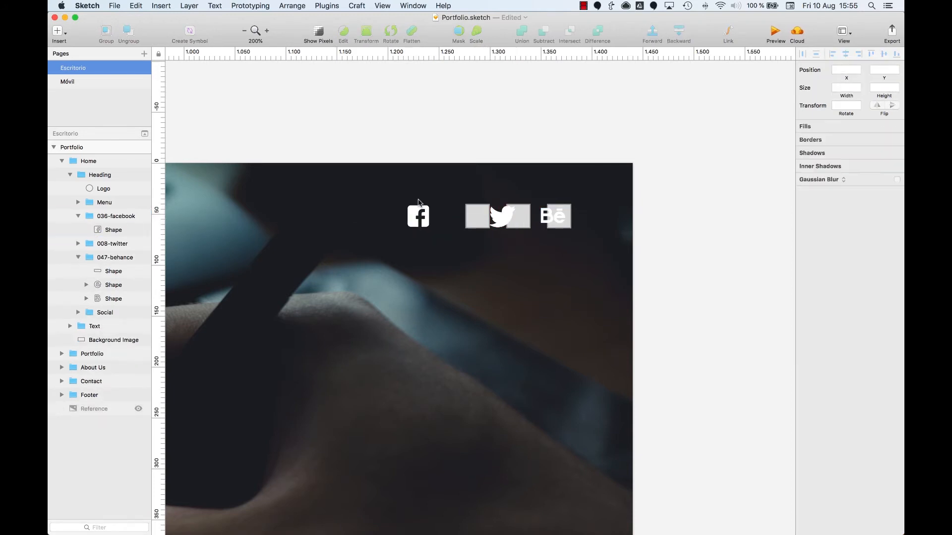
pyautogui.click(78, 216)
pyautogui.click(90, 217)
pyautogui.hotkey('shift', 'Right')
pyautogui.hotkey('shift', 'Right')
pyautogui.hotkey('shift', 'Right')
pyautogui.press('Right')
pyautogui.press('Right')
pyautogui.press('Right')
pyautogui.press('Right')
pyautogui.press('Right')
pyautogui.press('Right')
pyautogui.press('Right')
# Delete the old Social group with the square placeholders from the Home heading
pyautogui.click(78, 243)
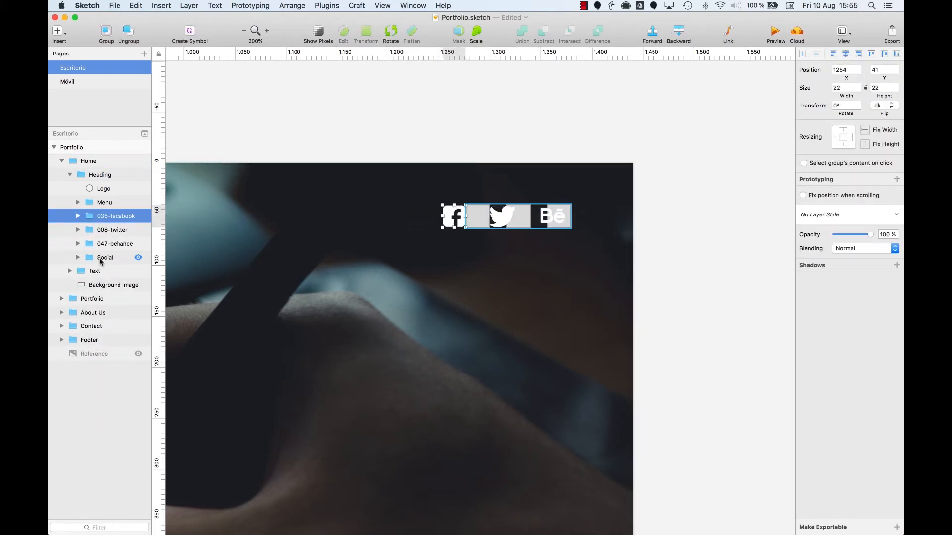
pyautogui.click(102, 257)
pyautogui.press('BackSpace')
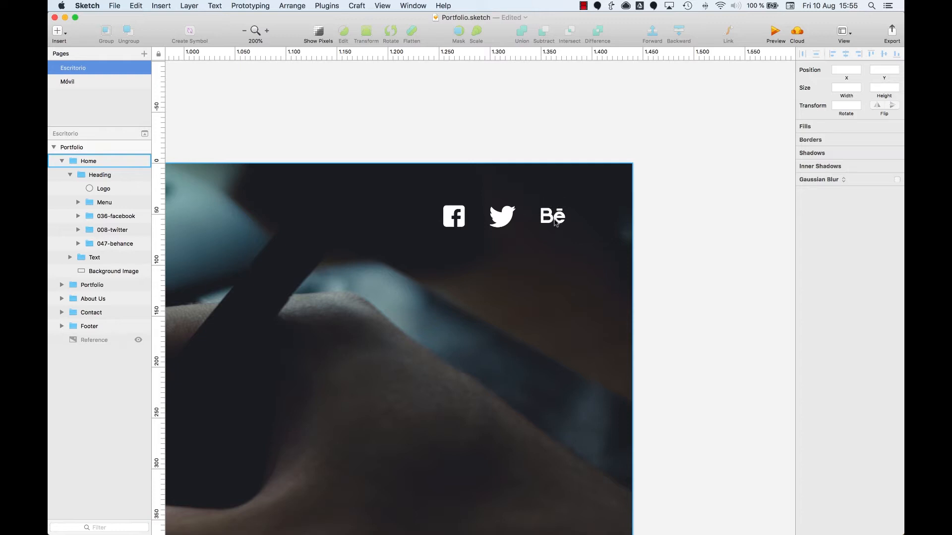
# Align the Facebook, Twitter and Behance logo groups in the Home heading along their vertical centres
pyautogui.press('super+minus')
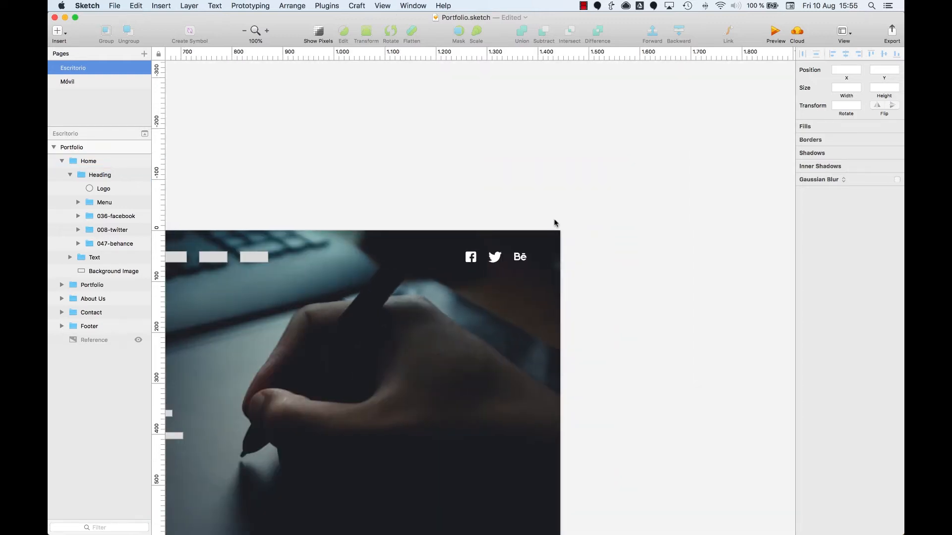
pyautogui.hscroll(-5, 594, 248)
pyautogui.click(634, 261)
pyautogui.doubleClick(634, 260)
pyautogui.doubleClick(634, 260)
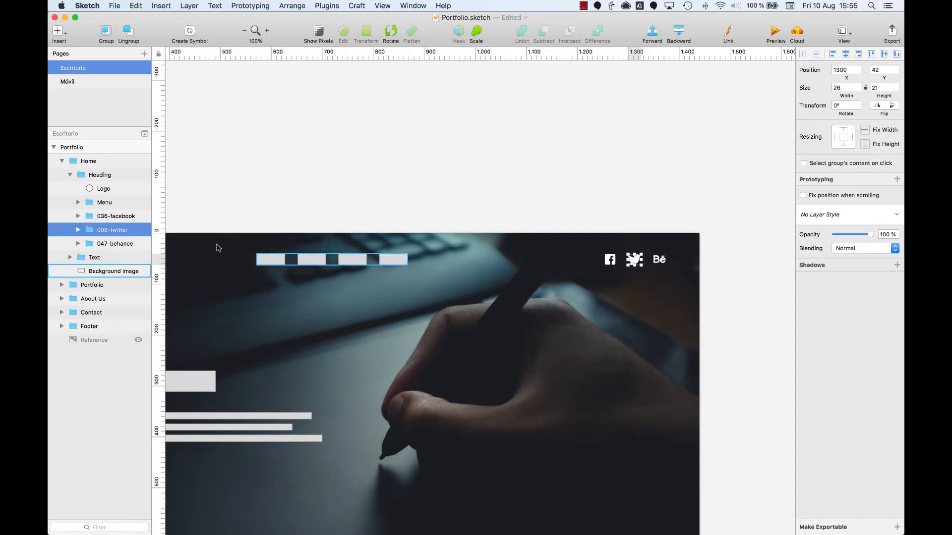
pyautogui.keyDown('shift'); pyautogui.click(104, 243); pyautogui.keyUp('shift')
pyautogui.keyDown('shift'); pyautogui.click(105, 217); pyautogui.keyUp('shift')
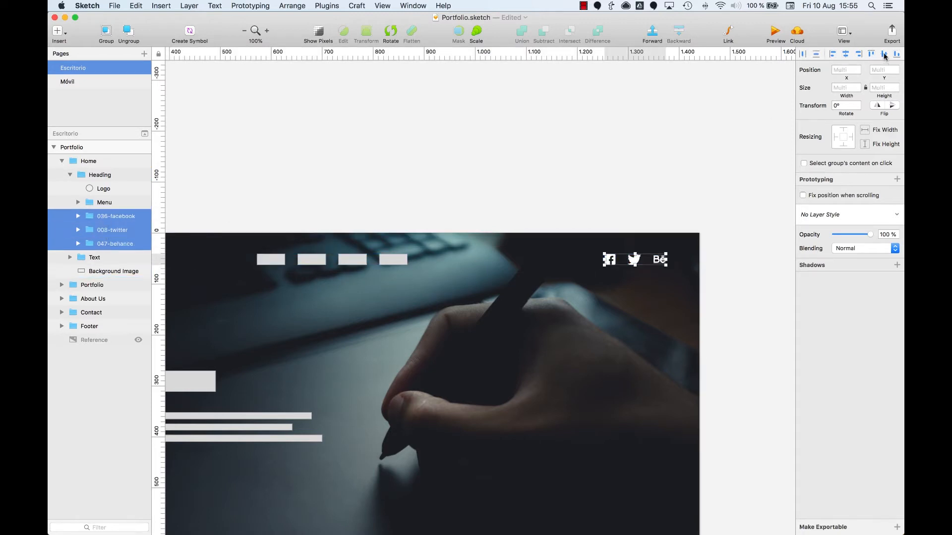
# Show the layout columns and nudge the three heading logos until the Behance logo ends at the last column's outer edge
pyautogui.hotkey('ctrl', 'l')
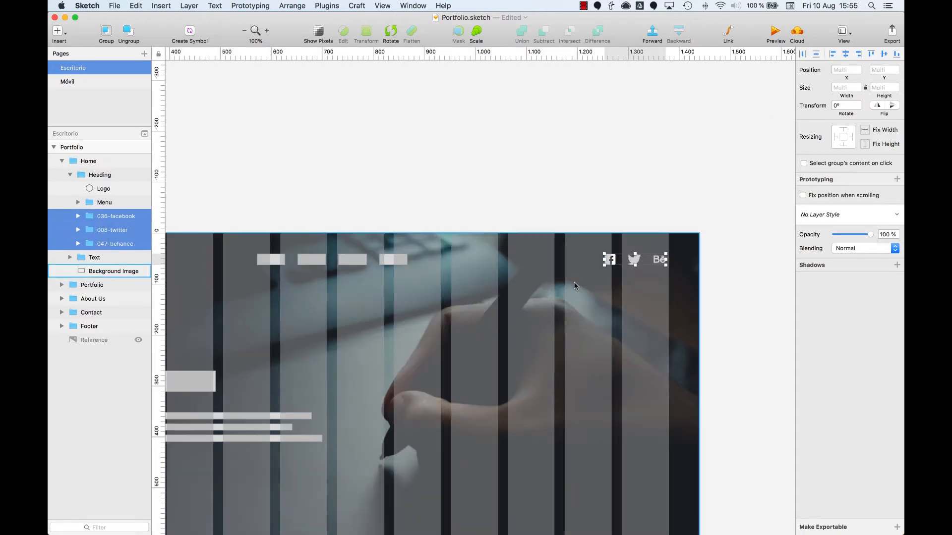
pyautogui.press('z')
pyautogui.moveTo(596, 233); pyautogui.dragTo(695, 287)
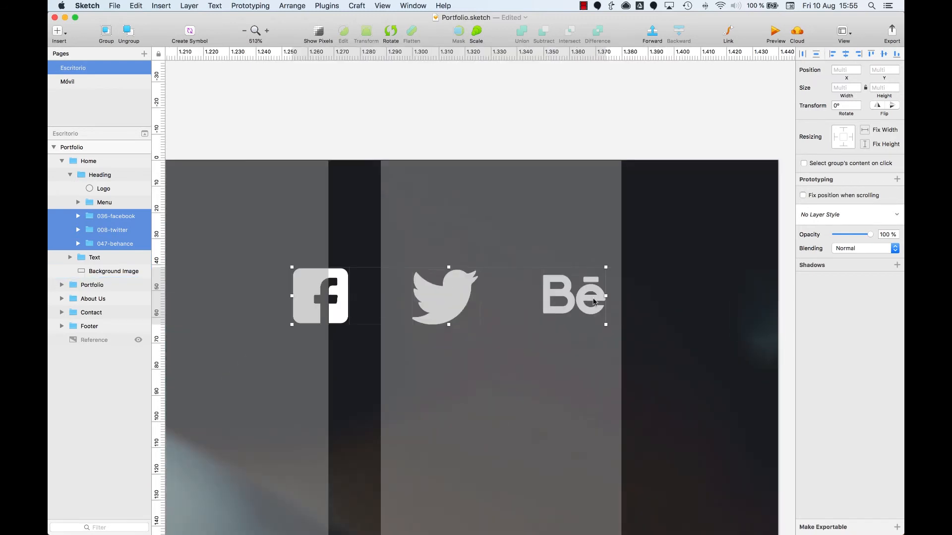
pyautogui.press('Right')
pyautogui.press('Right')
pyautogui.press('Right')
pyautogui.press('Right')
pyautogui.press('Right')
pyautogui.press('Right')
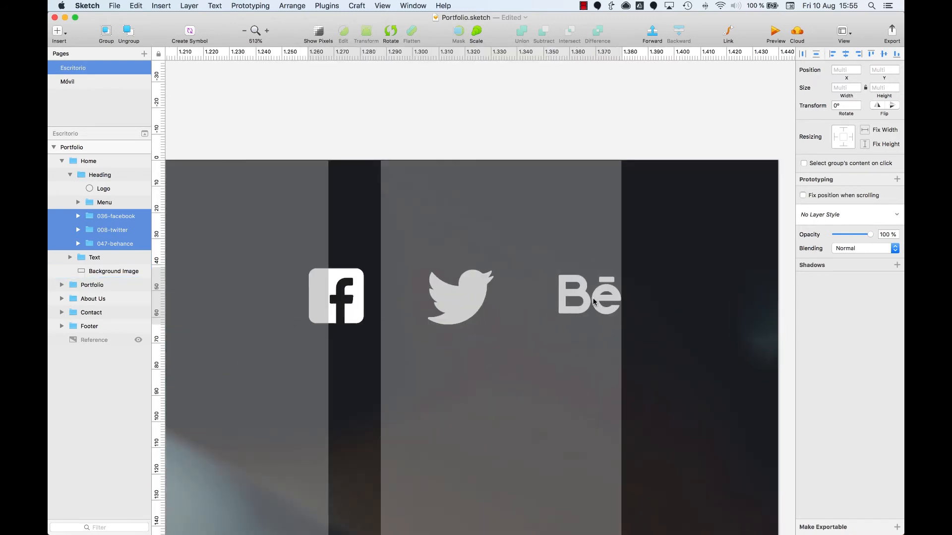
# Group the three heading logos and name the group Social
pyautogui.press('super+0')
pyautogui.hscroll(-5, 496, 297)
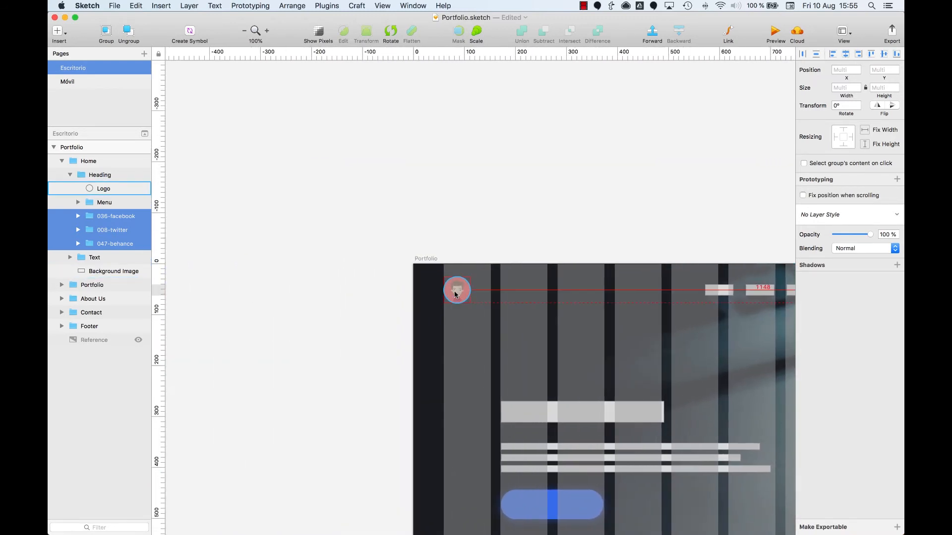
pyautogui.hscroll(10, 454, 294)
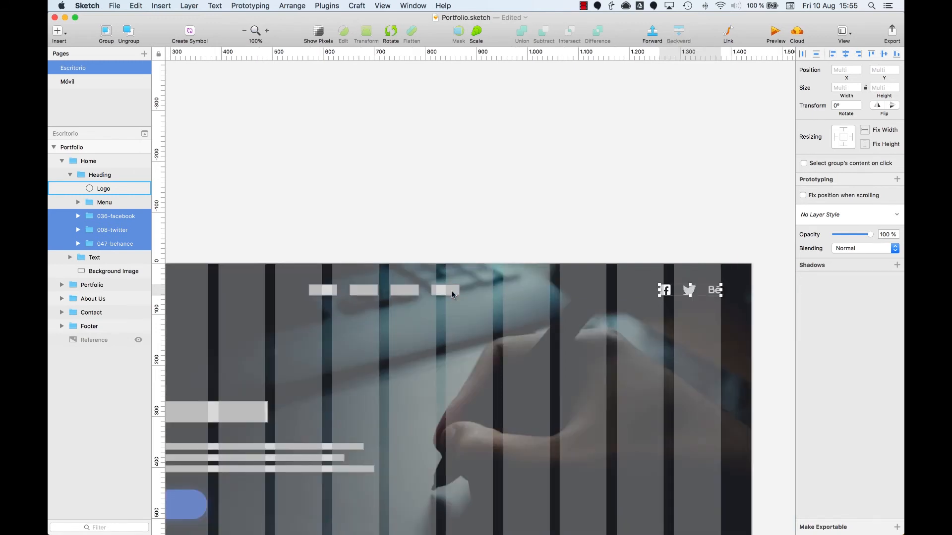
pyautogui.press('super+g')
pyautogui.press('super+r')
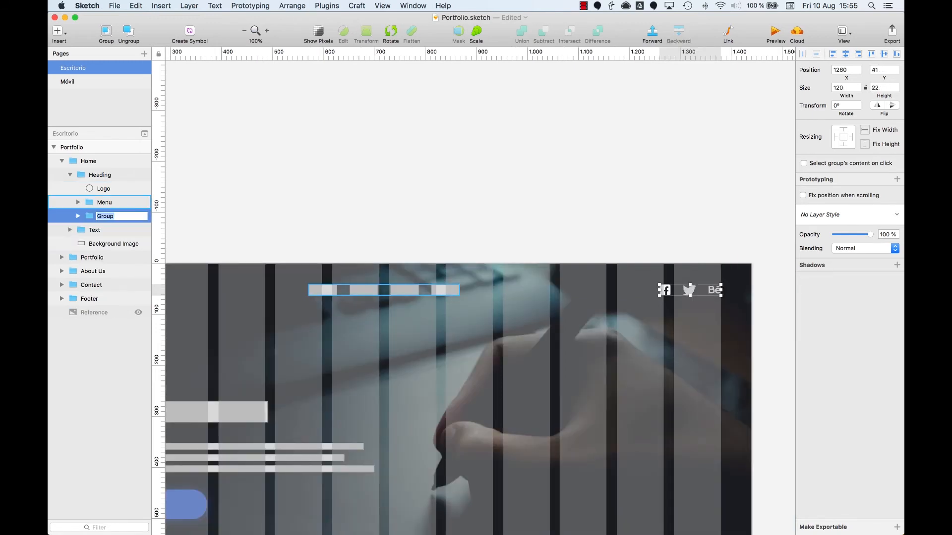
pyautogui.write('Social')
pyautogui.press('Return')
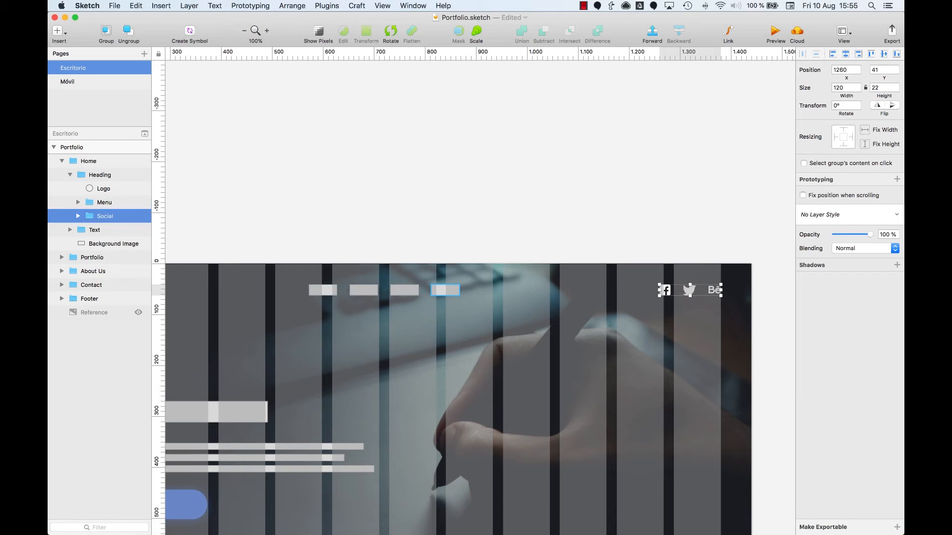
# Copy the Home heading's Social group and paste it into the Footer's Heading group, over the social placeholders
pyautogui.scroll(-20, 572, 323)
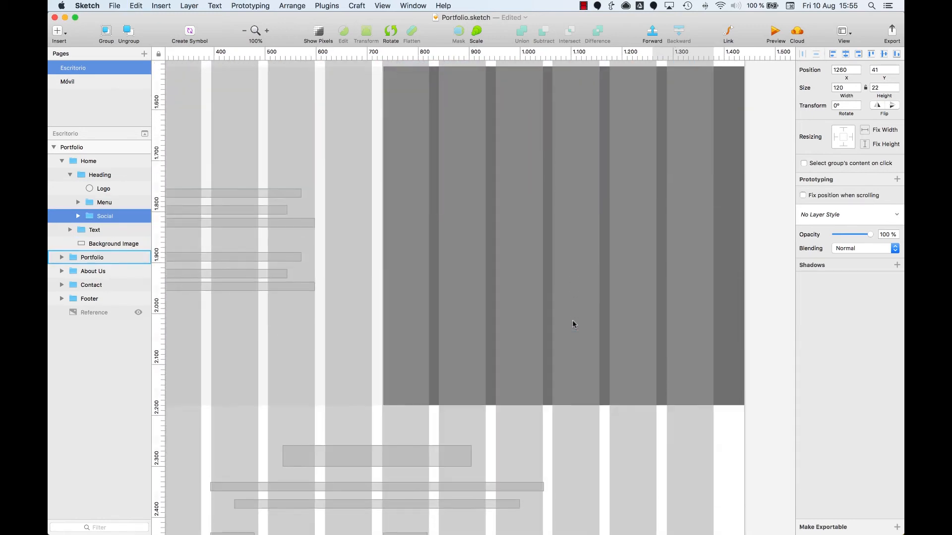
pyautogui.scroll(-14, 572, 325)
pyautogui.click(665, 230)
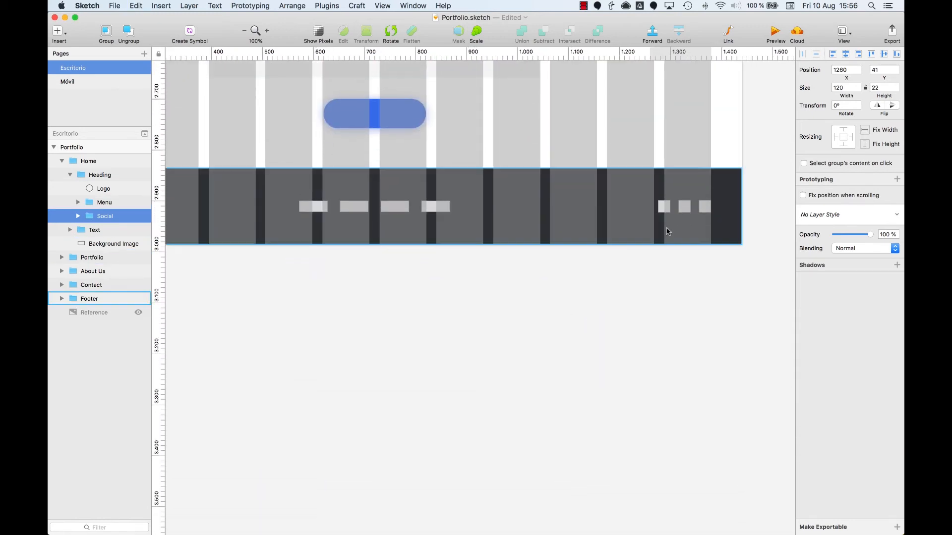
pyautogui.doubleClick(700, 208)
pyautogui.press('super+2')
pyautogui.press('super+v')
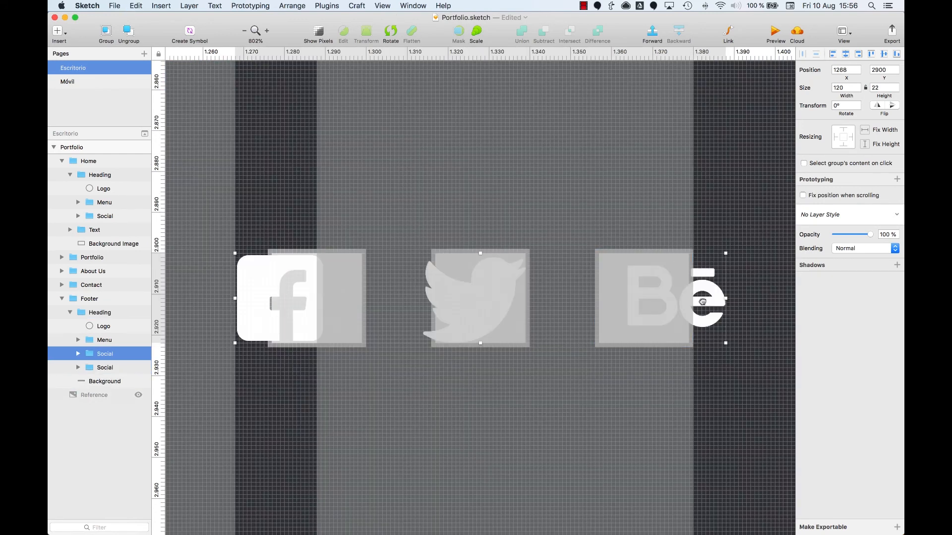
# Move the footer logos to end at the last column's outer edge and delete the footer's old placeholder Social group
pyautogui.moveTo(663, 301); pyautogui.dragTo(630, 300)
pyautogui.click(98, 368)
pyautogui.press('Delete')
# Hide the layout columns and review the social logos in the footer, About Us section and Home heading
pyautogui.press('super+0')
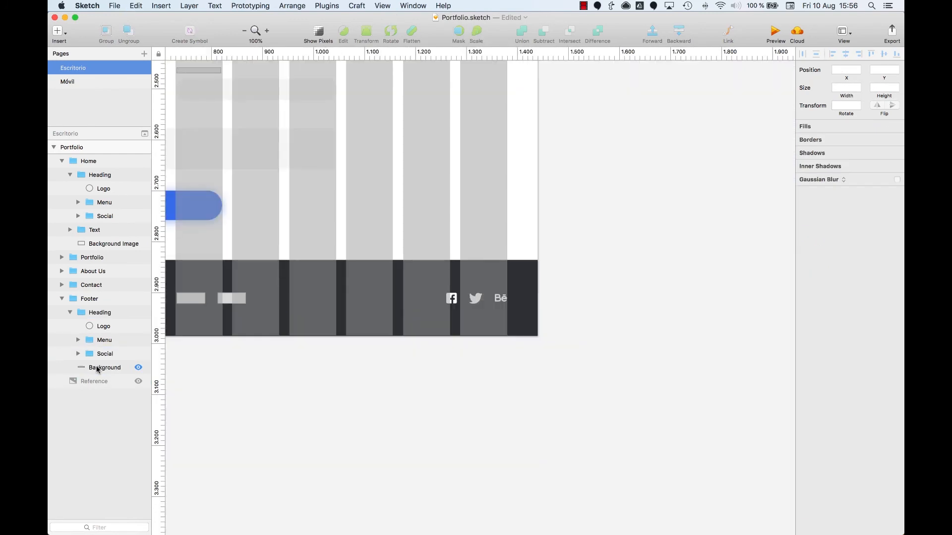
pyautogui.hscroll(-10, 208, 446)
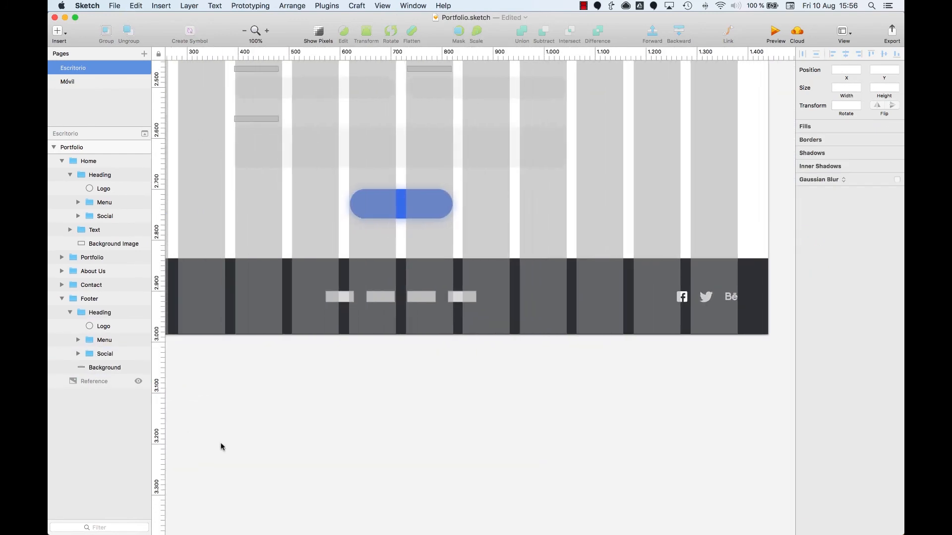
pyautogui.press('super+minus')
pyautogui.scroll(15, 295, 393)
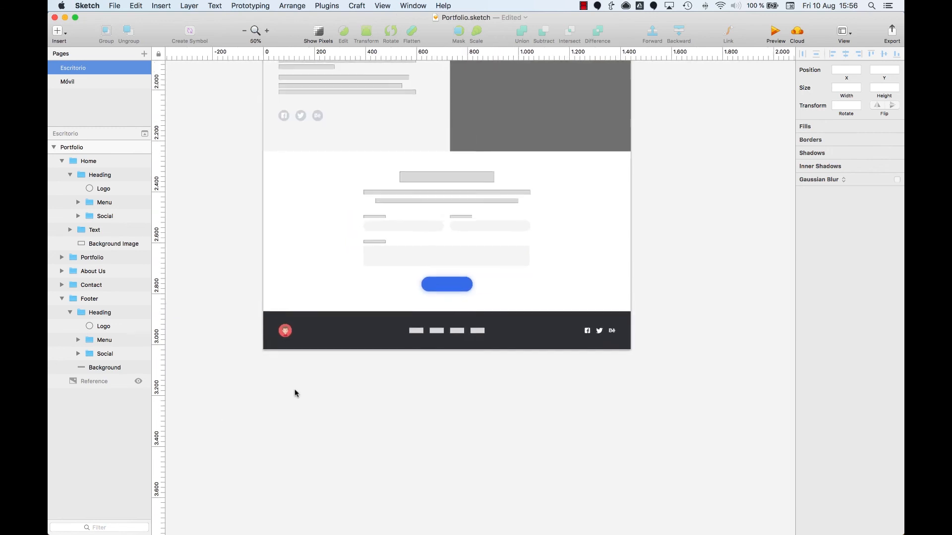
pyautogui.scroll(5, 295, 393)
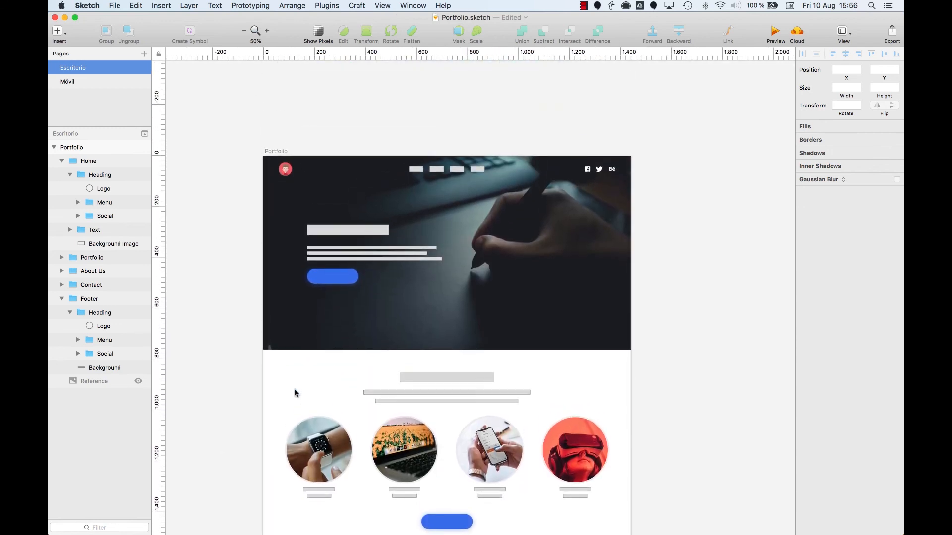